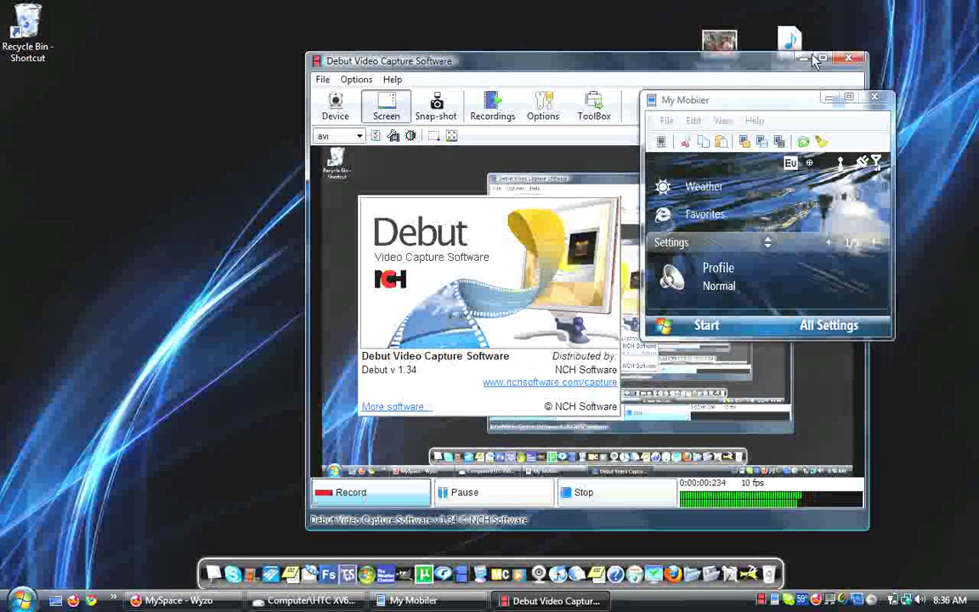
Step: Minimize Debut Video Capture to reveal the desktop and the MyMobiler phone mirror
click(814, 59)
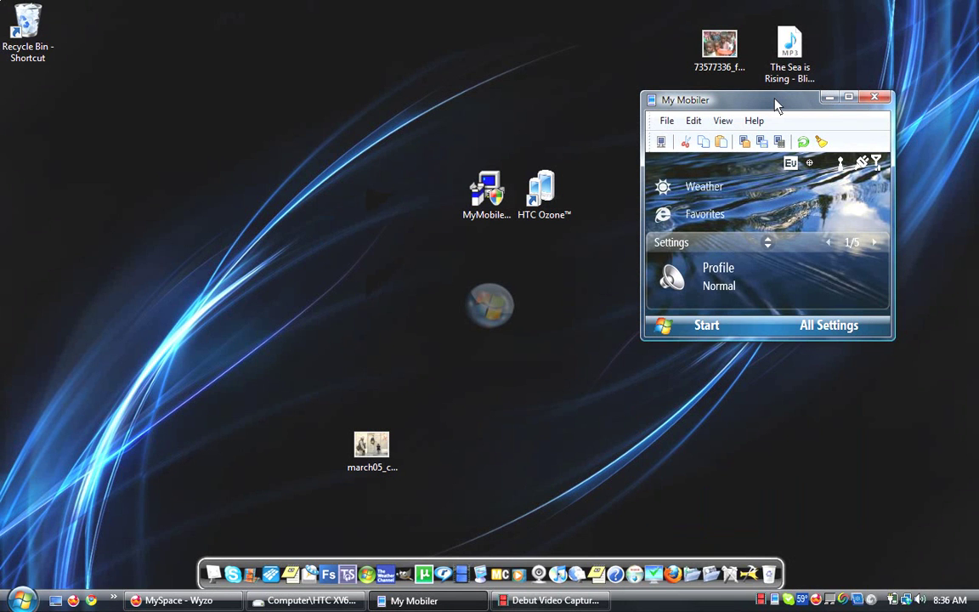
Step: Shift the MyMobiler window right, select its desktop shortcut, and restore the Debut recorder
drag(777, 105, 810, 104)
click(501, 191)
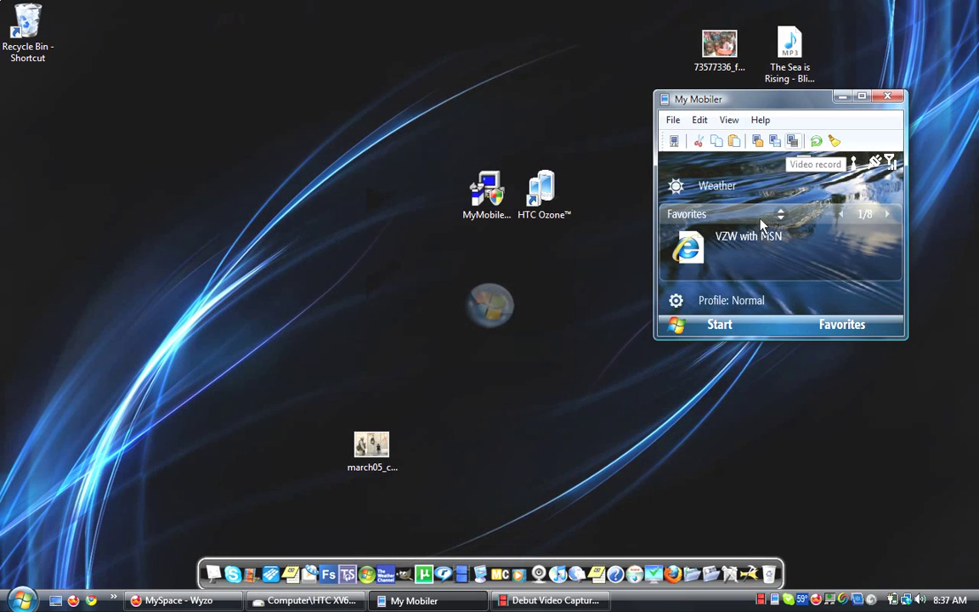
scroll(759, 230, up, 2)
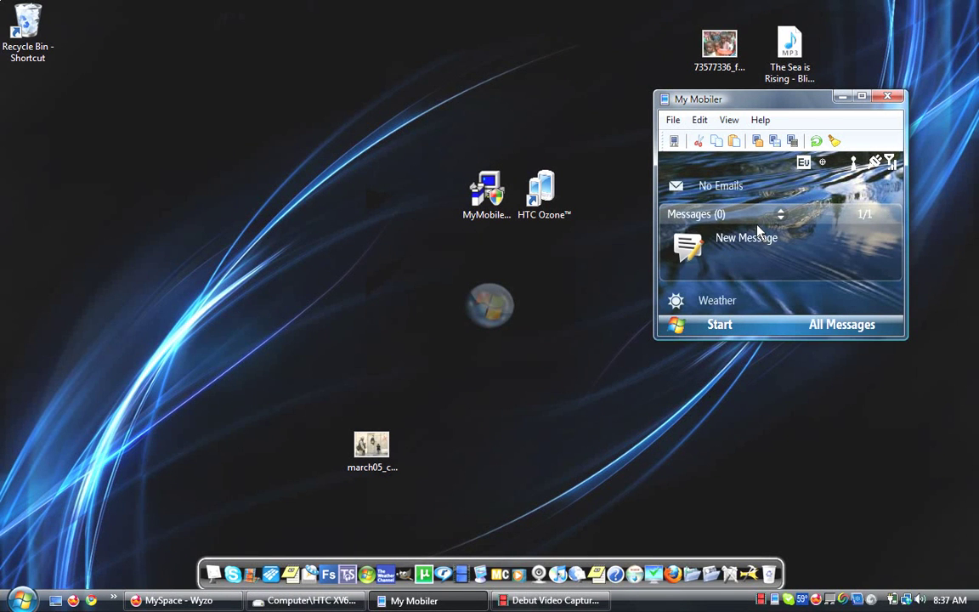
scroll(759, 230, up, 2)
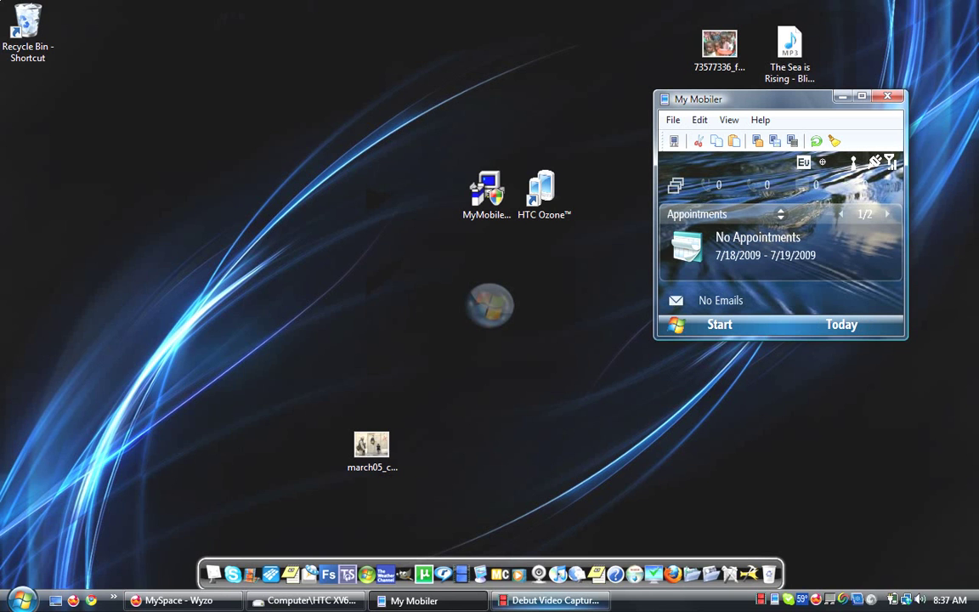
click(556, 600)
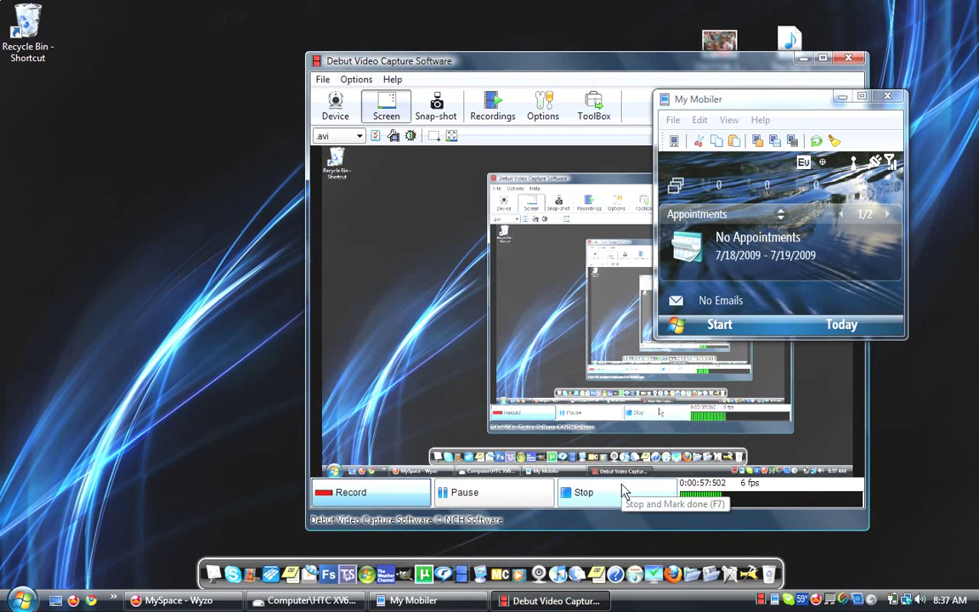